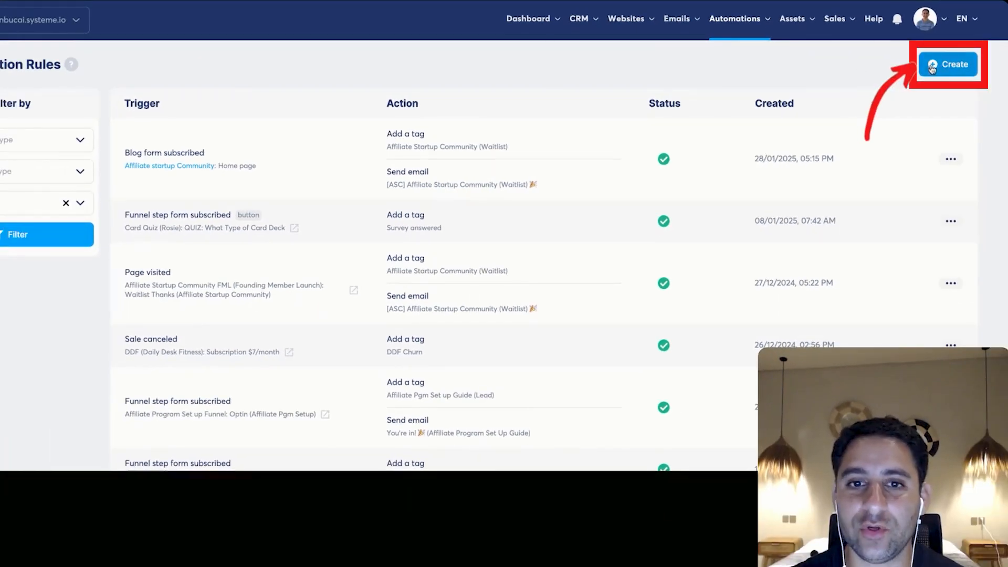
Create an automation rule with a Campaign completed trigger for the campaign "Affiliate Challenge $3 buyer from webinar"
left_click(932, 69)
left_click(450, 120)
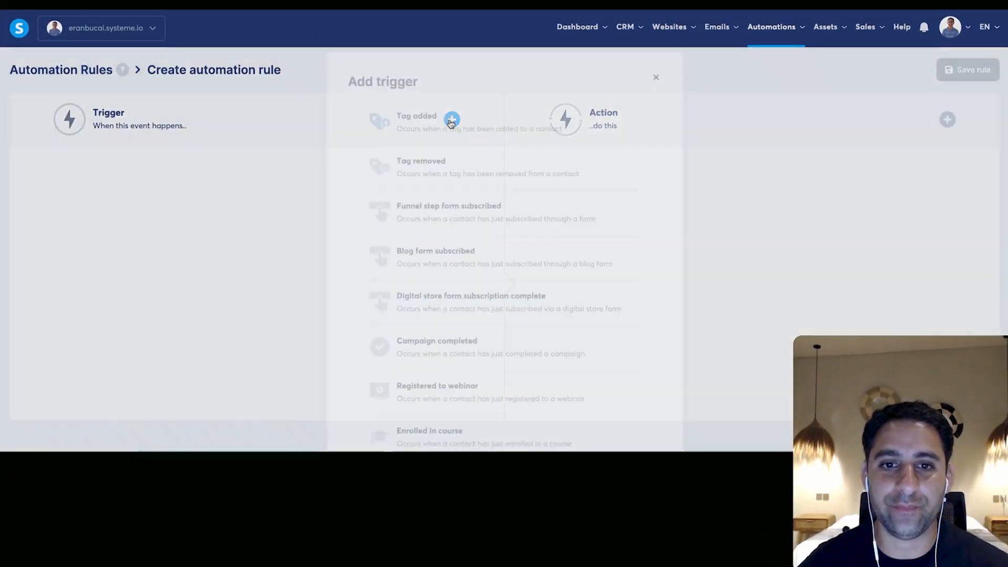
left_click(464, 347)
left_click(317, 215)
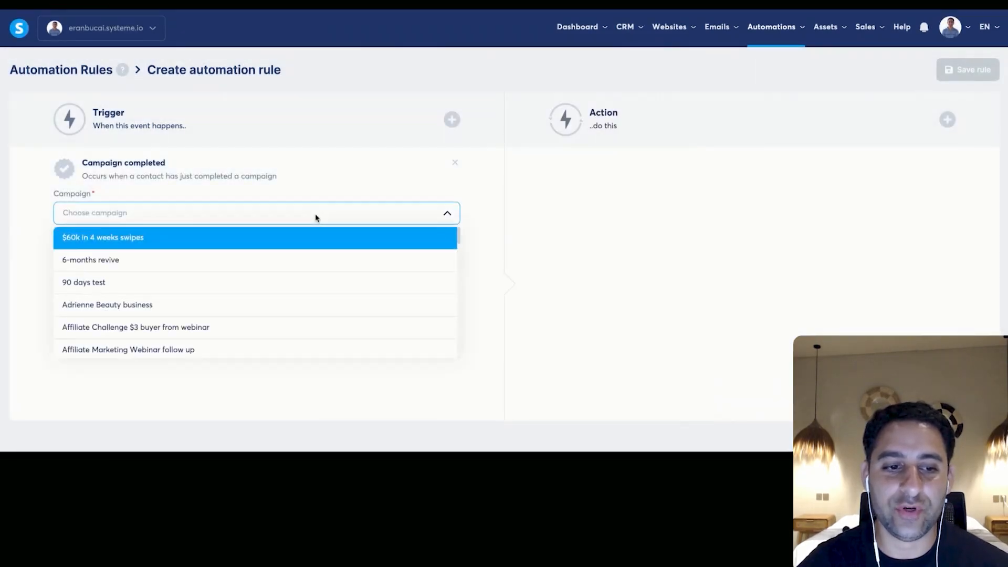
left_click(242, 327)
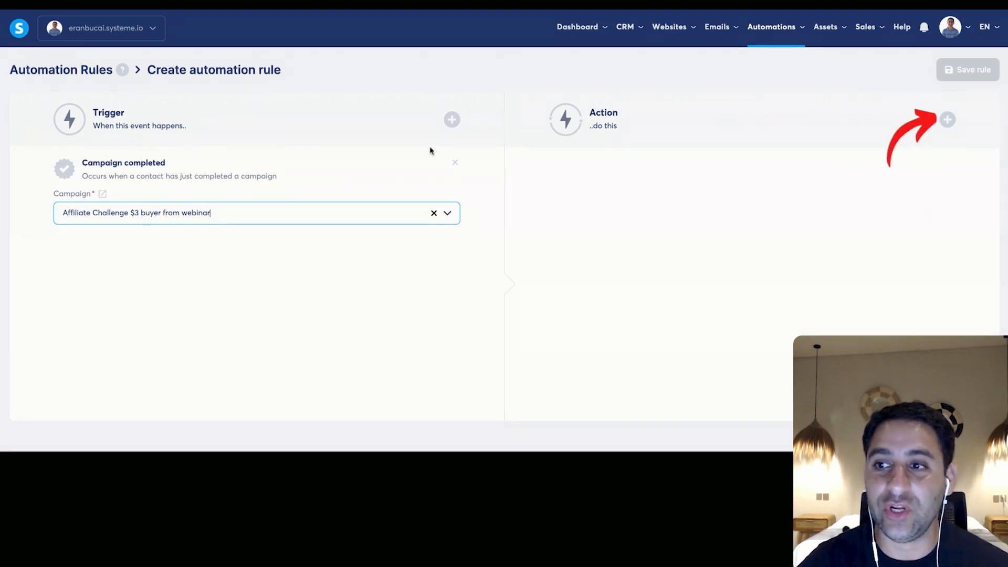
Add a Subscribe to campaign action for "Affiliate Marketing Webinar follow up" and save the rule
left_click(948, 120)
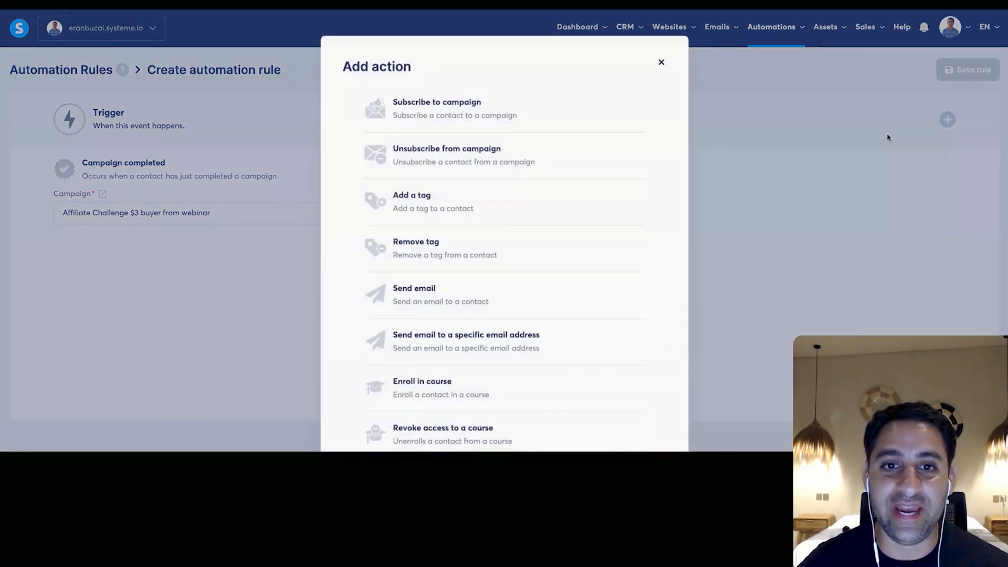
left_click(461, 108)
left_click(654, 223)
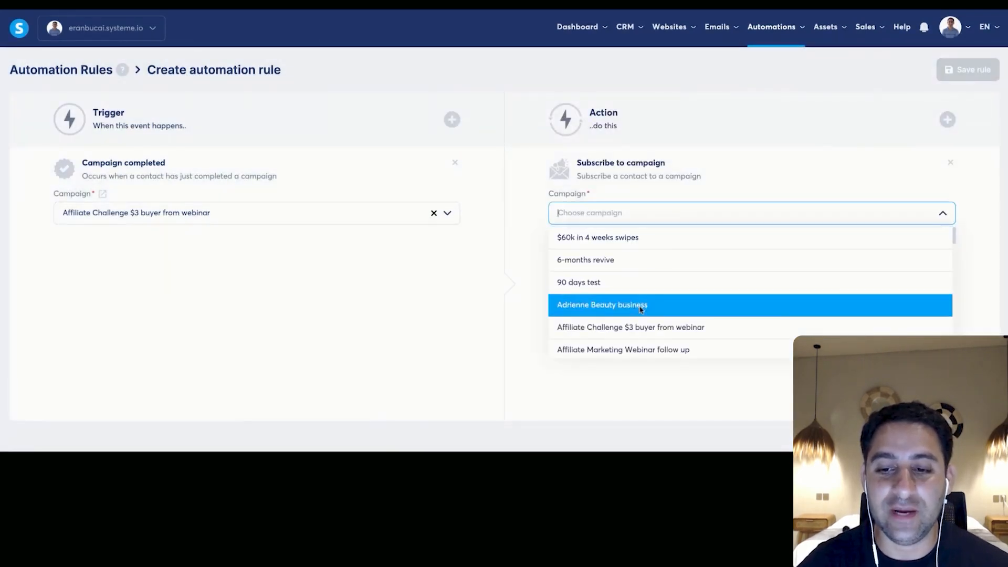
left_click(637, 349)
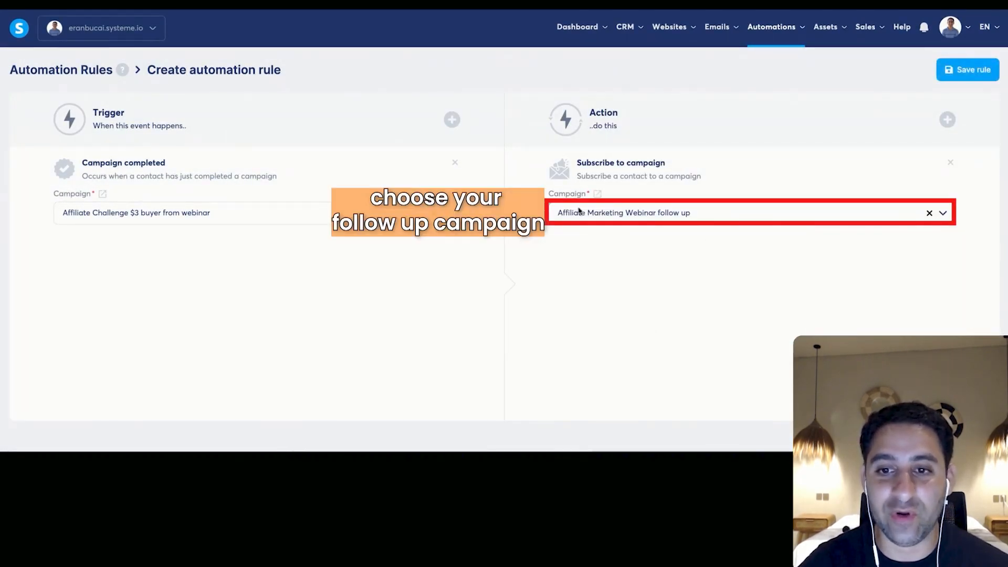
left_click(970, 70)
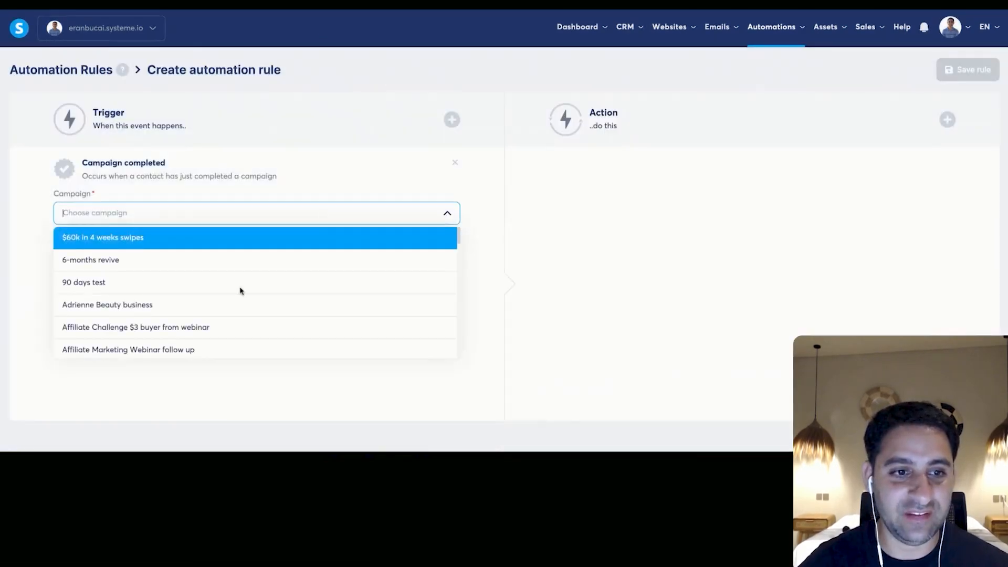
Build the reverse rule: when "Affiliate Marketing Webinar follow up" is completed, subscribe the contact to "Affiliate Challenge $3 buyer from webinar"
left_click(189, 350)
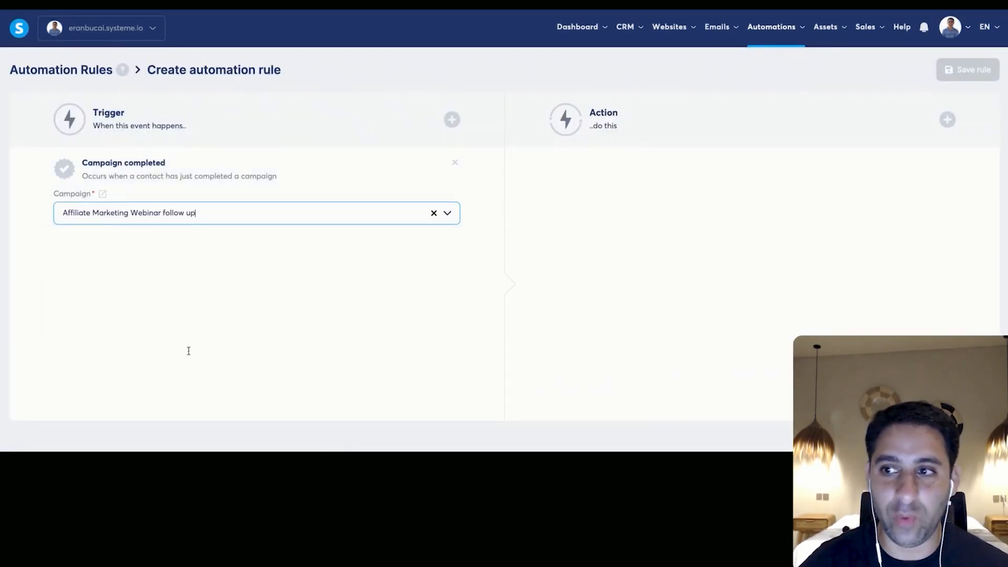
left_click(947, 120)
left_click(446, 117)
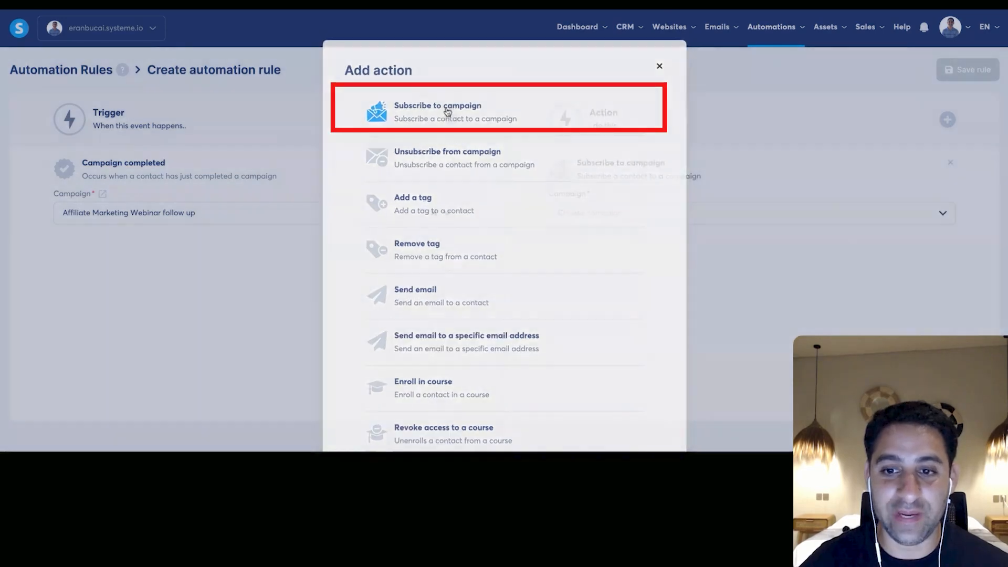
left_click(573, 326)
left_click(540, 286)
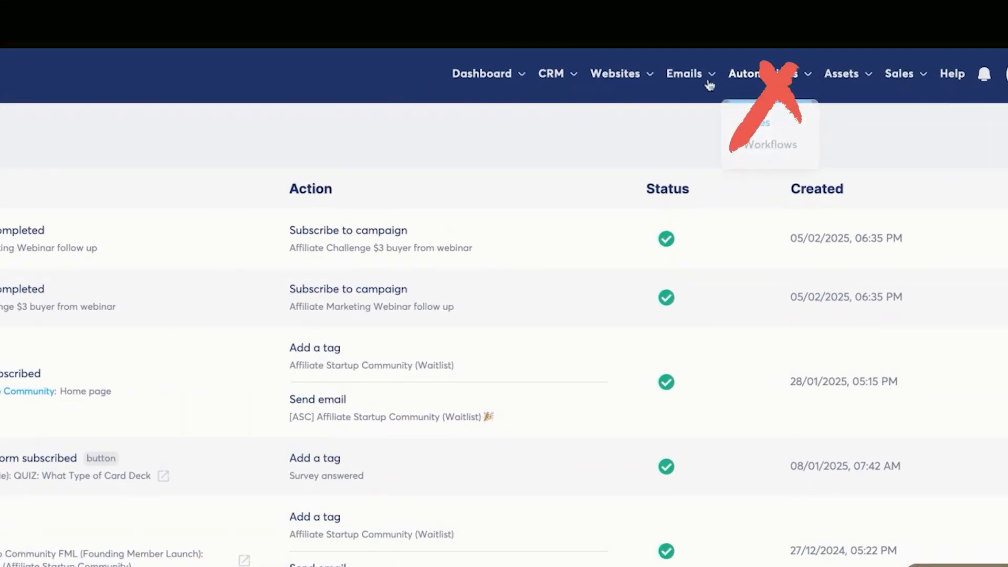
Open the DCT Plus Monthly (copy) order form step of the DCT Plus 7-Day Trial sales funnel
mouse_move(611, 81)
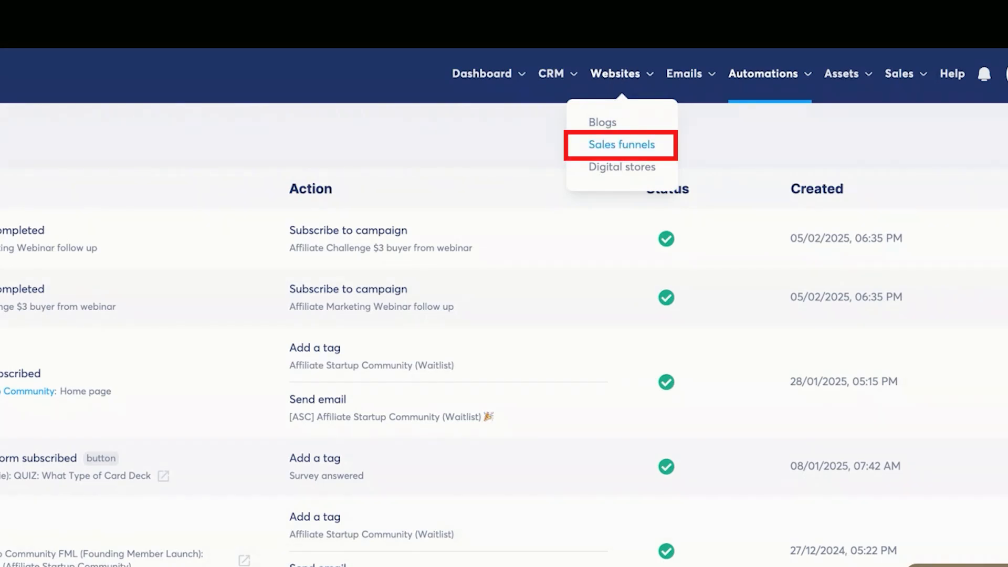
left_click(621, 145)
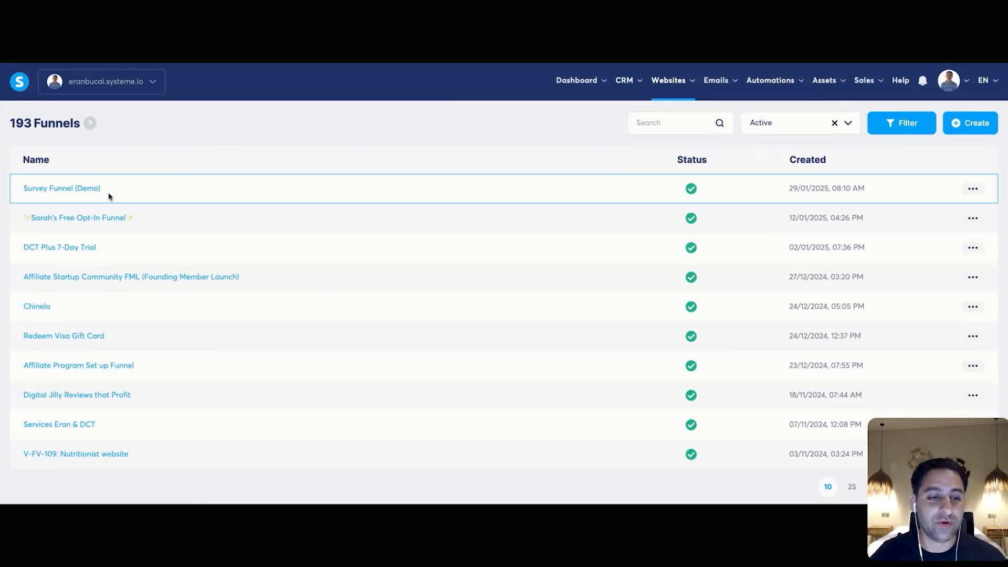
left_click(74, 248)
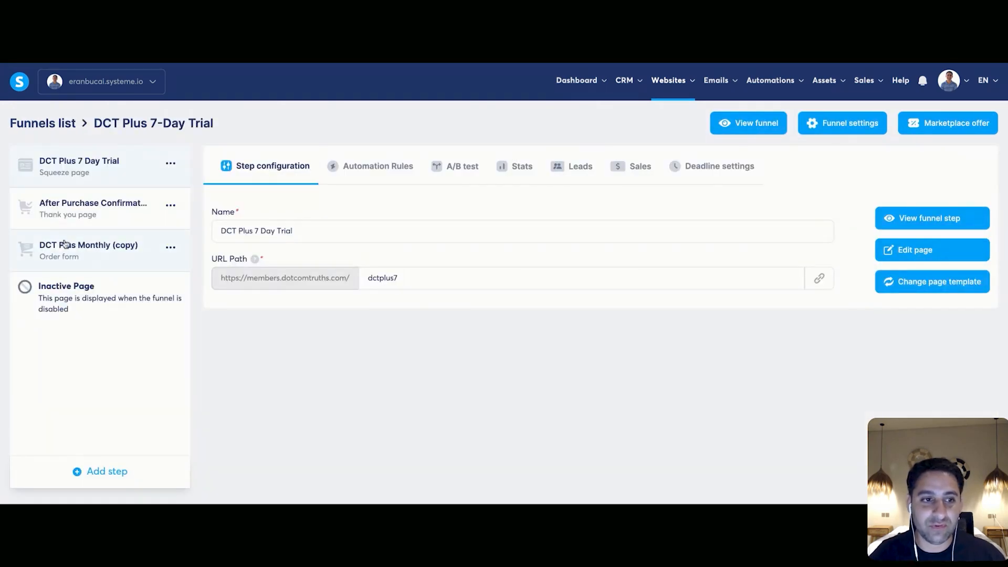
left_click(122, 250)
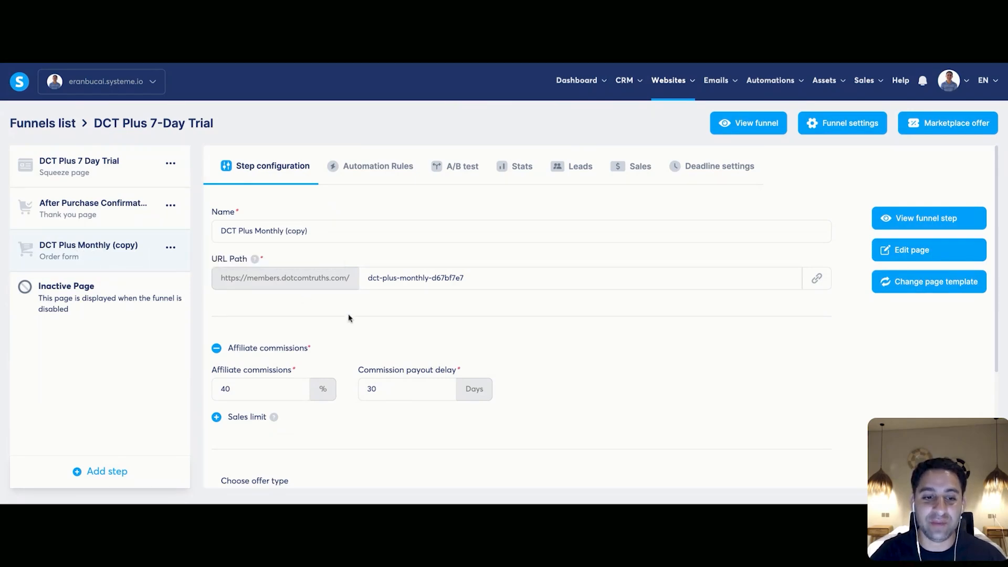
scroll(351, 317, "down", 3)
scroll(353, 317, "up", 3)
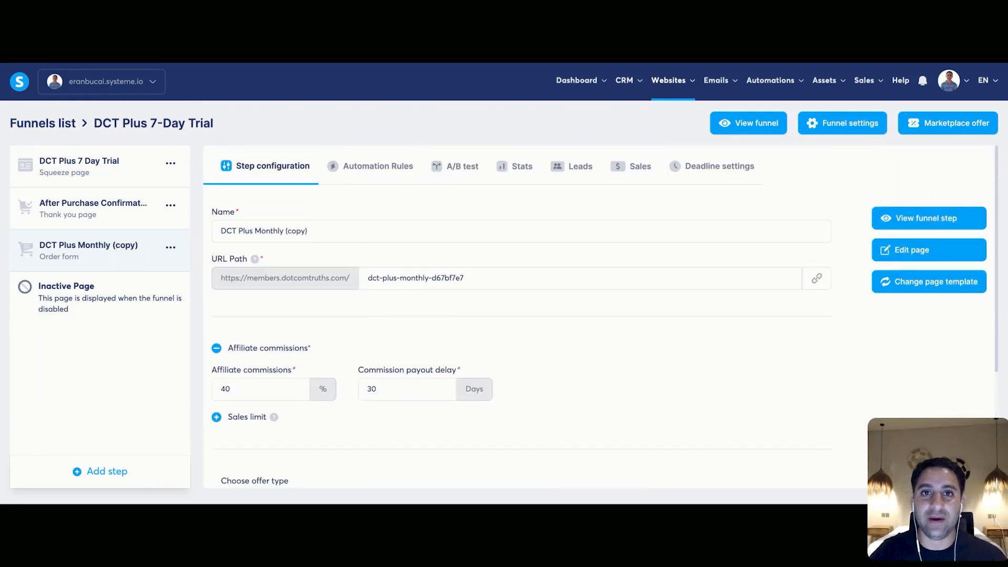
Start an automation rule on the order form step with a New sale trigger
left_click(383, 167)
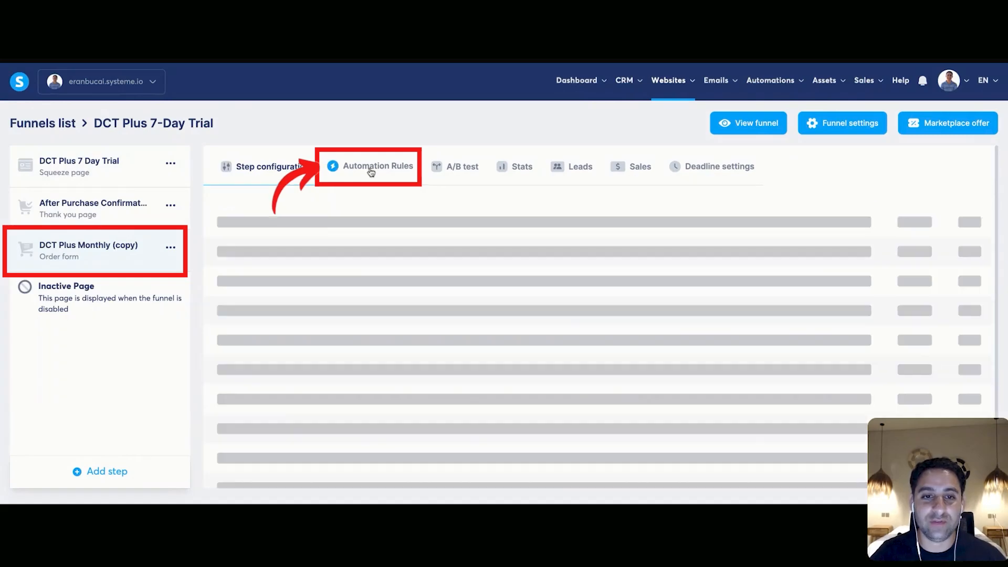
left_click(599, 466)
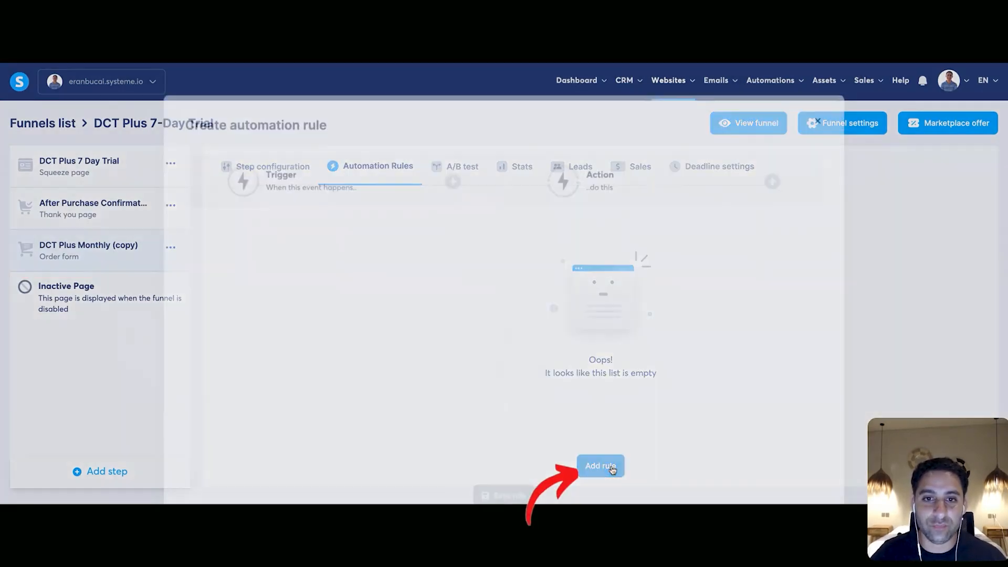
left_click(451, 179)
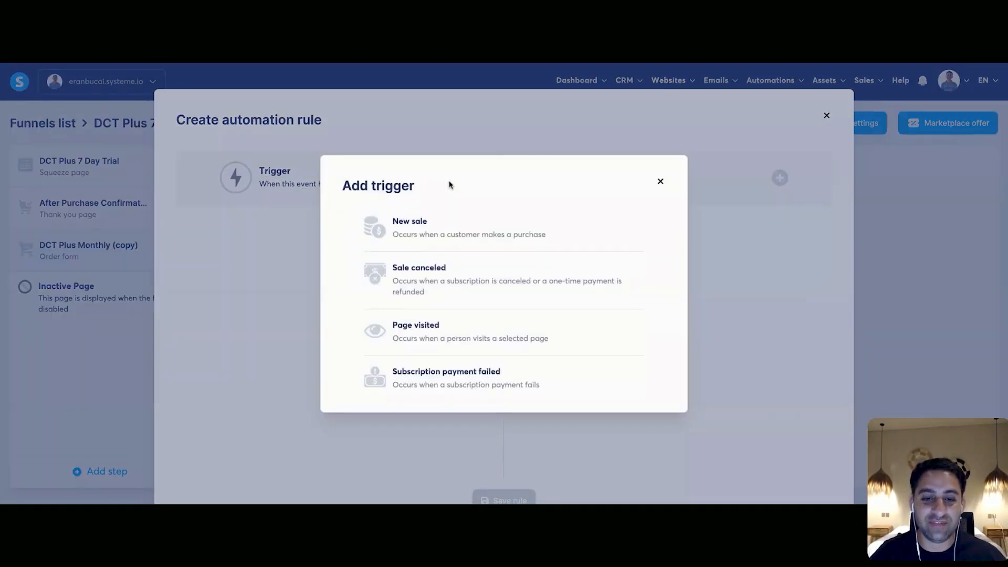
left_click(443, 230)
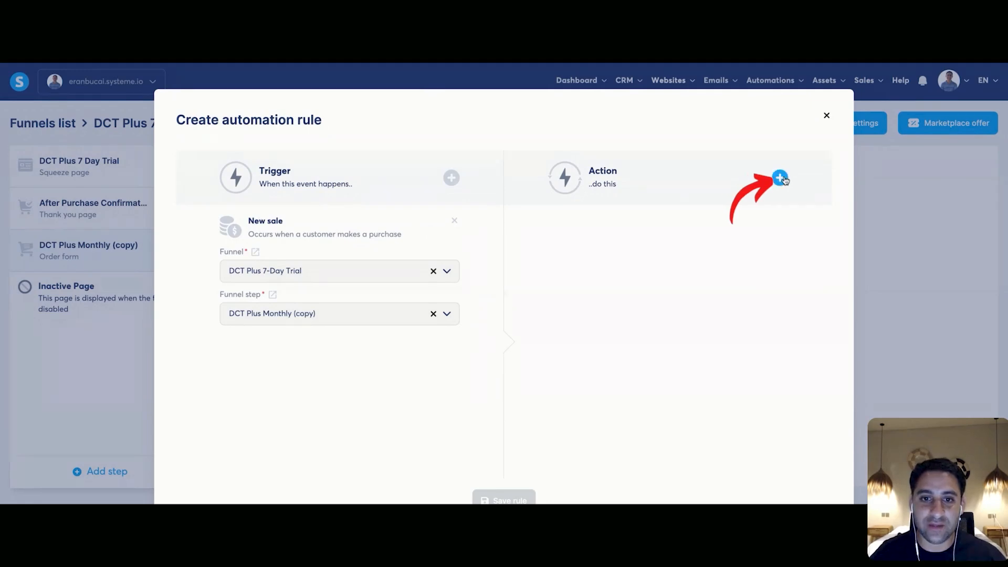
Add an Unsubscribe from campaign action for "Affiliate Challenge $3 buyer from webinar" to the New sale rule
left_click(780, 177)
left_click(479, 212)
left_click(675, 273)
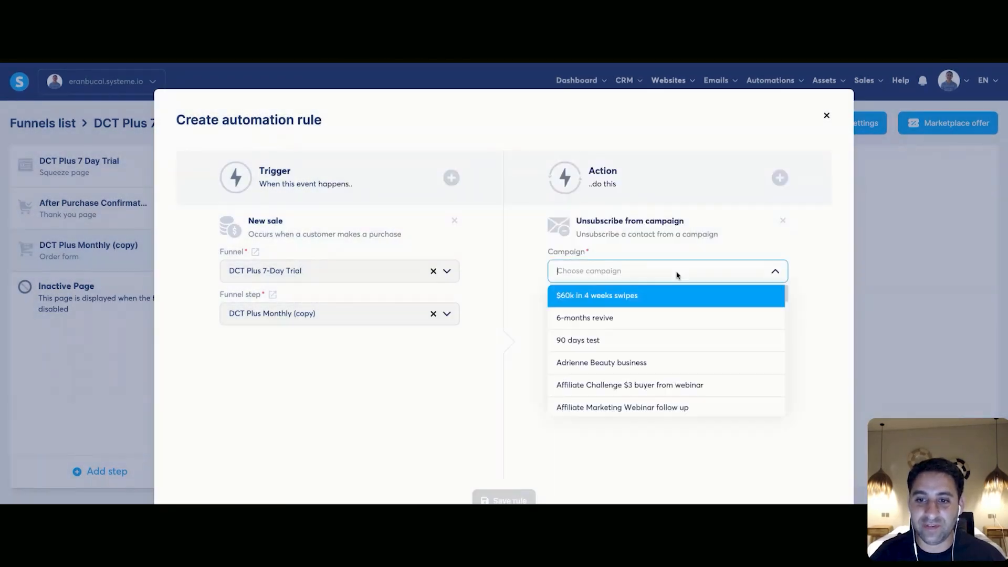
left_click(665, 386)
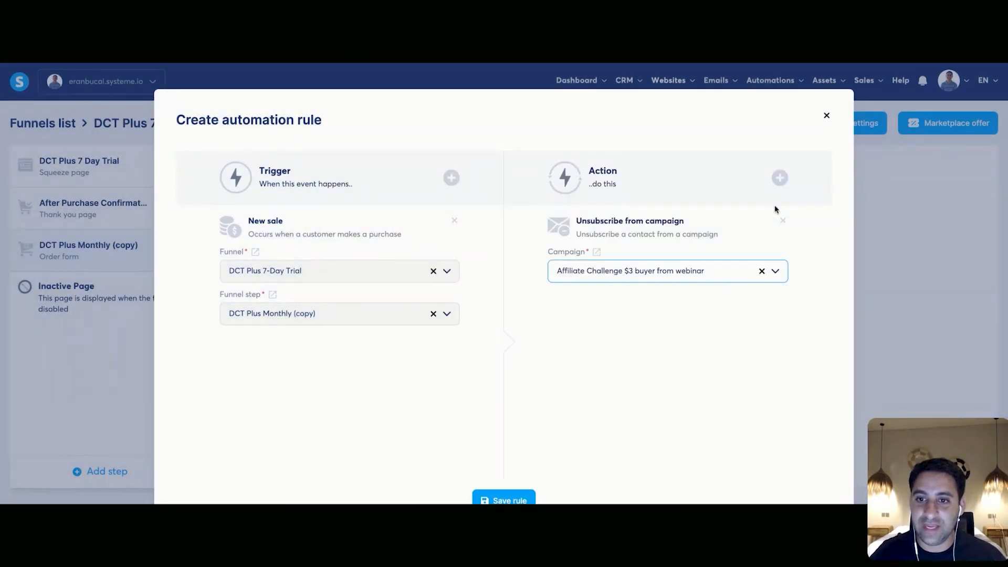
Add an Unsubscribe from campaign action for "Affiliate Marketing Webinar follow up", and save and recheck the New sale rule
left_click(780, 178)
left_click(597, 216)
left_click(714, 376)
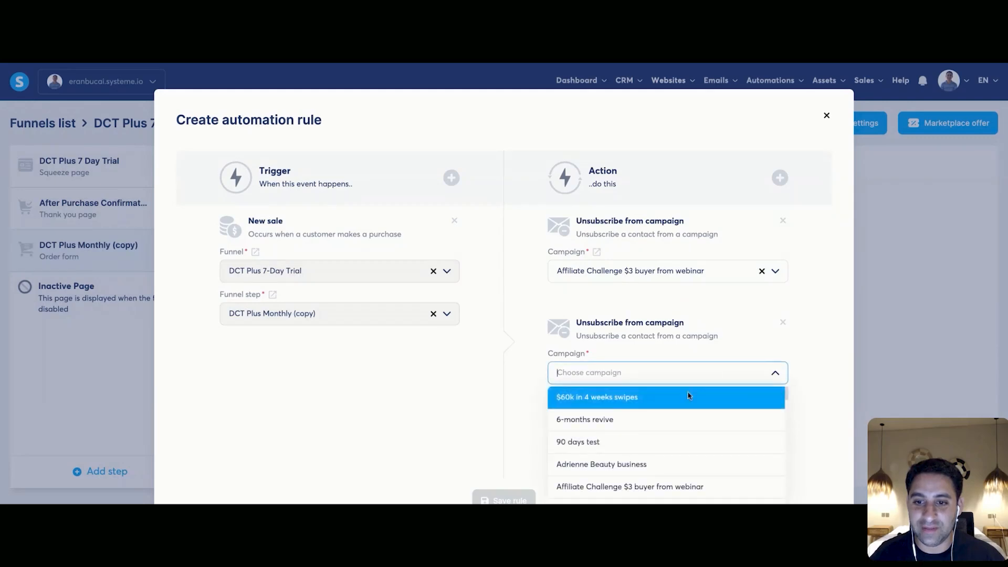
left_click(659, 488)
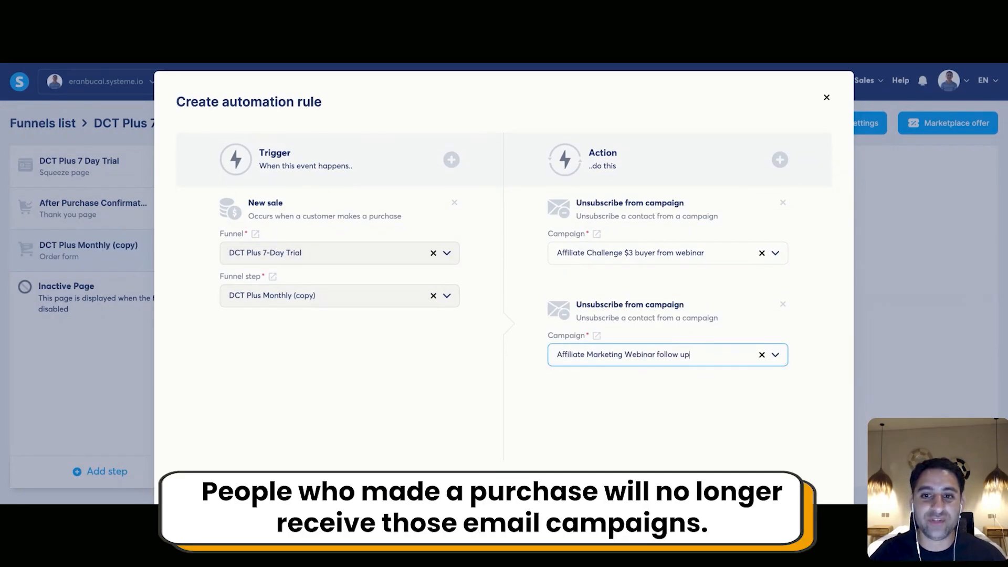
left_click(529, 484)
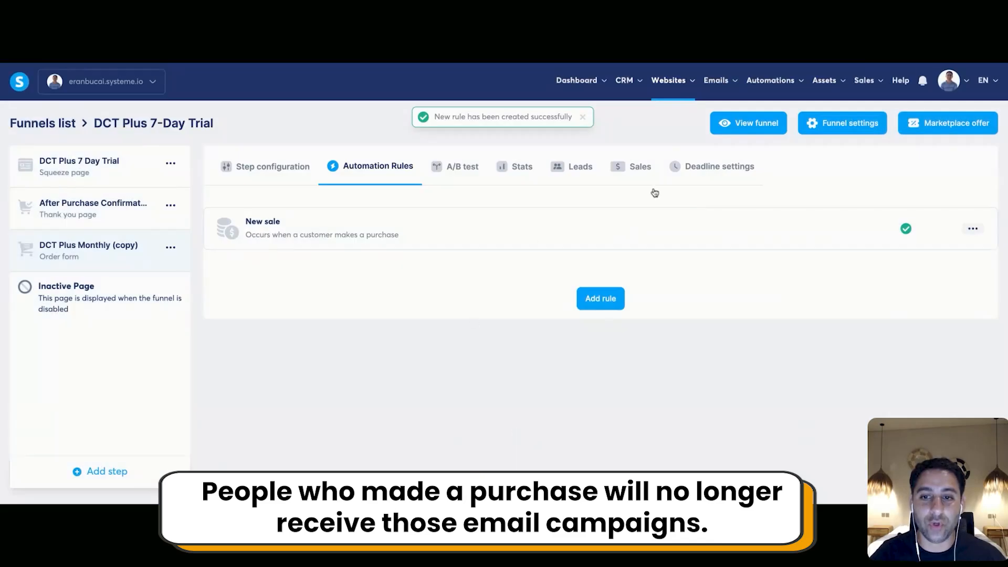
left_click(405, 235)
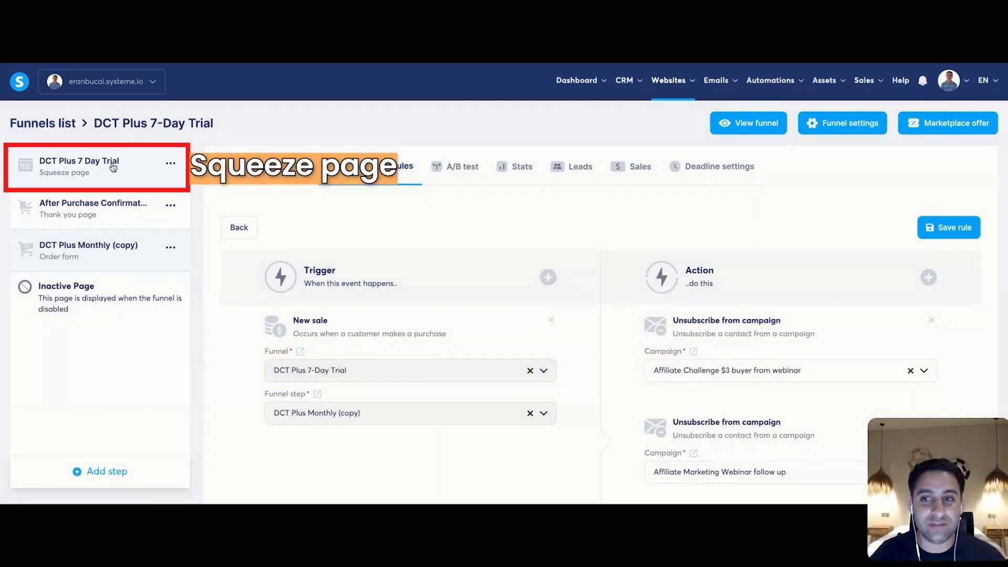
left_click(954, 233)
Start an automation rule on the DCT Plus 7 Day Trial squeeze page with a Funnel step form subscribed trigger
left_click(81, 168)
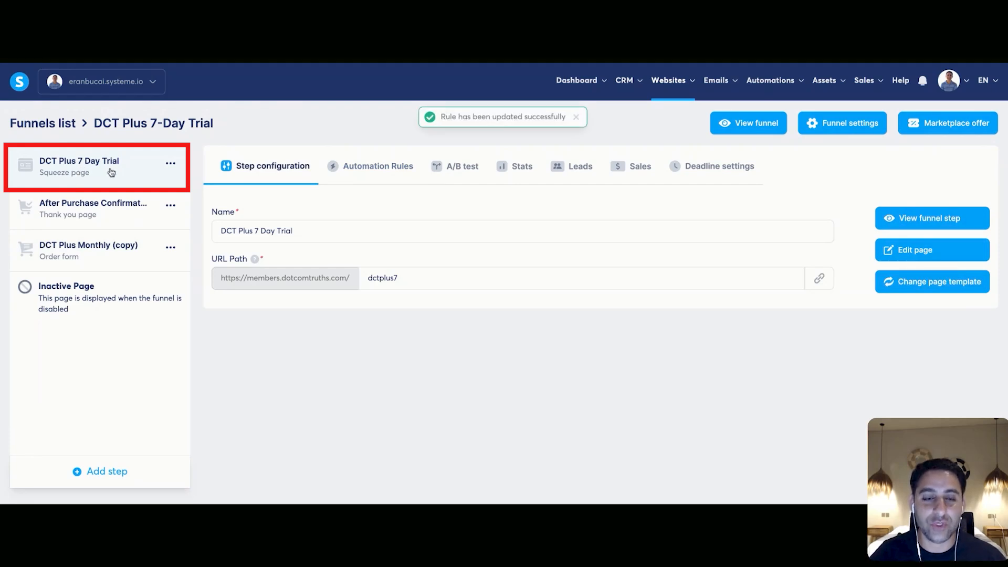
left_click(370, 173)
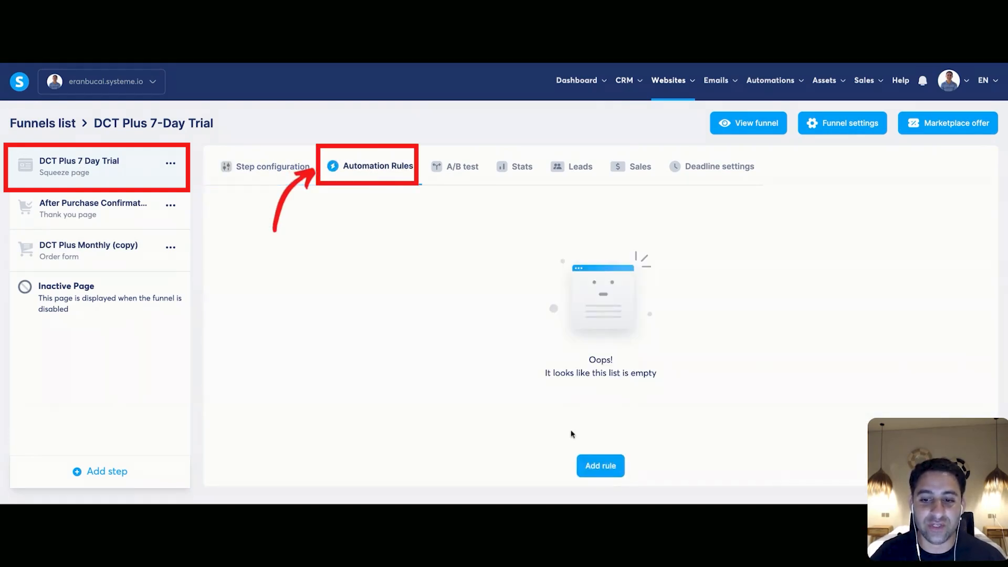
left_click(600, 466)
left_click(450, 177)
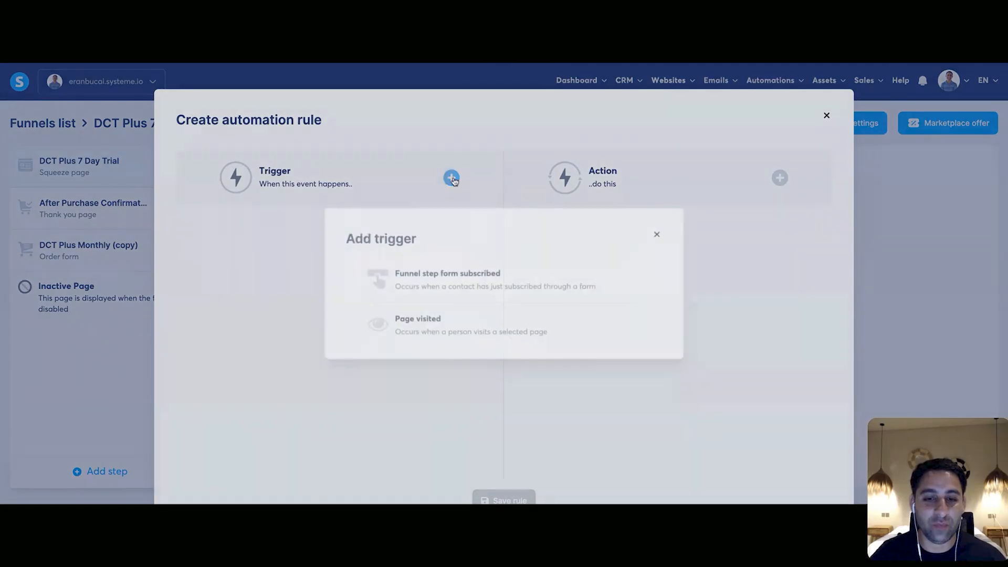
left_click(498, 278)
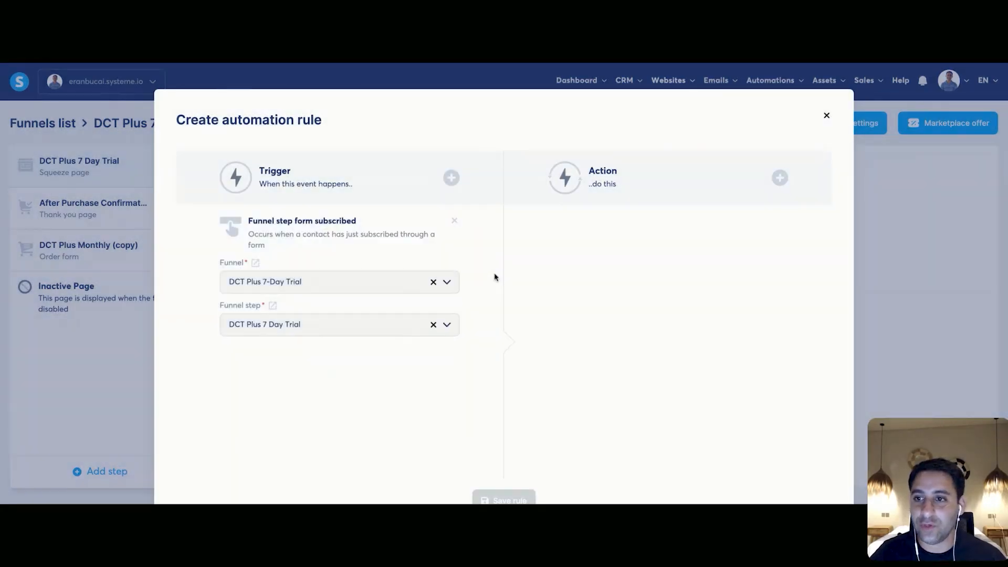
Add a Subscribe to campaign action for "Affiliate Challenge $3 buyer from webinar", save the squeeze page rule and reopen it for review
left_click(779, 178)
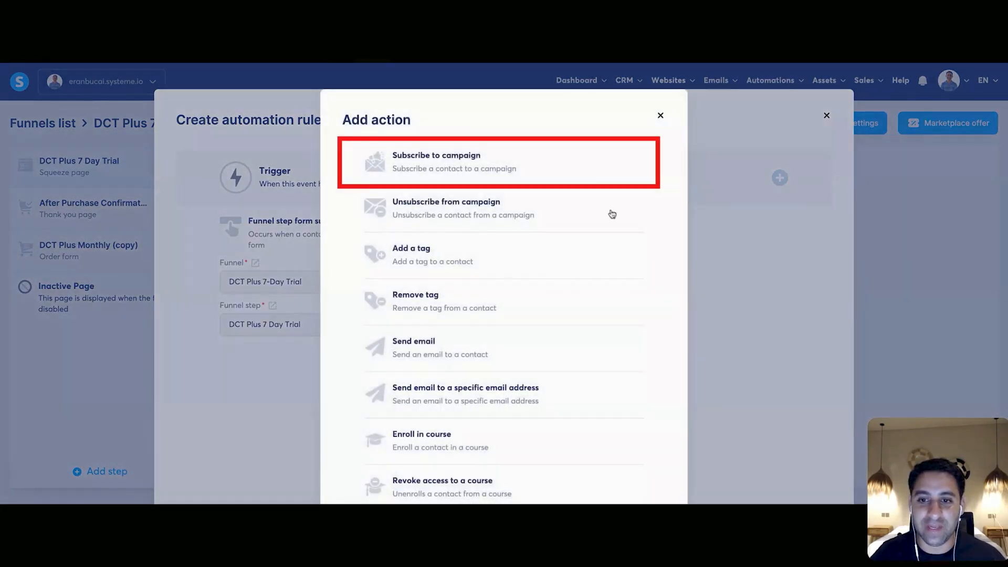
left_click(608, 158)
left_click(631, 272)
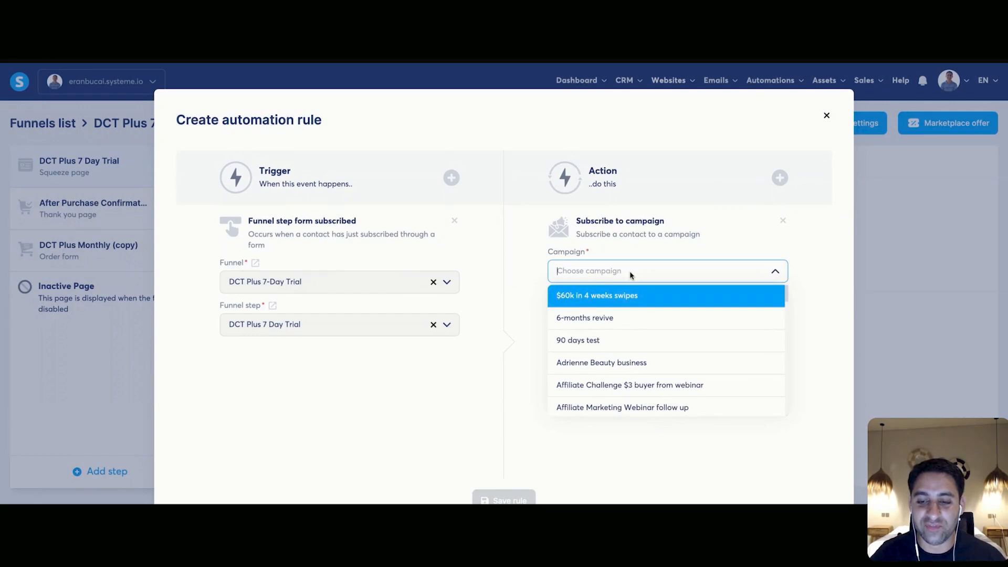
left_click(628, 386)
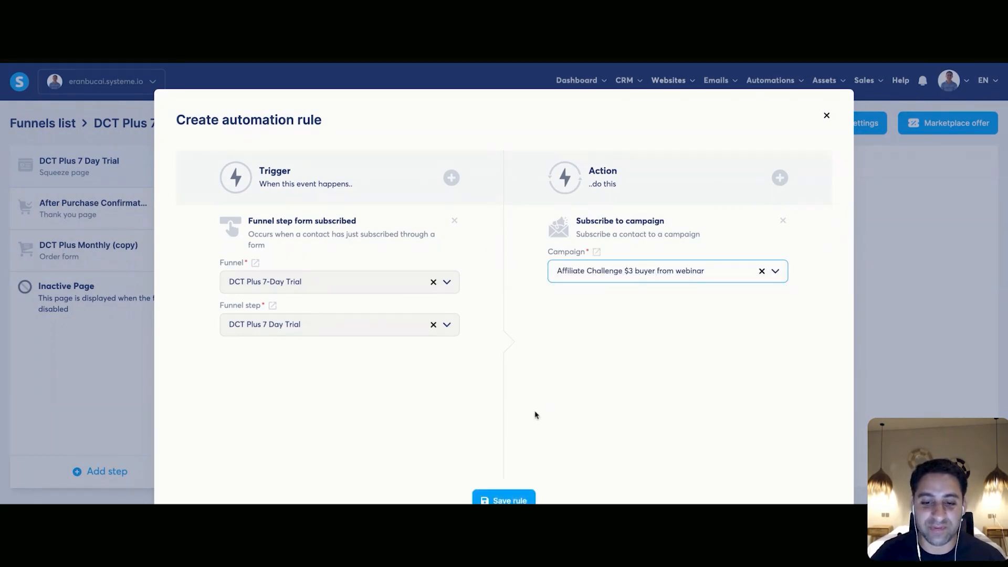
left_click(521, 499)
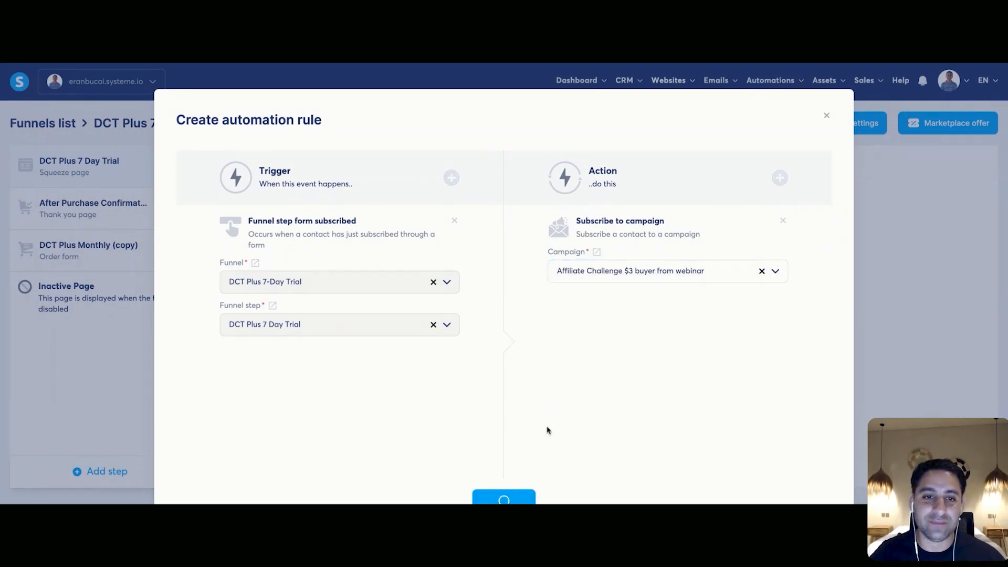
left_click(354, 227)
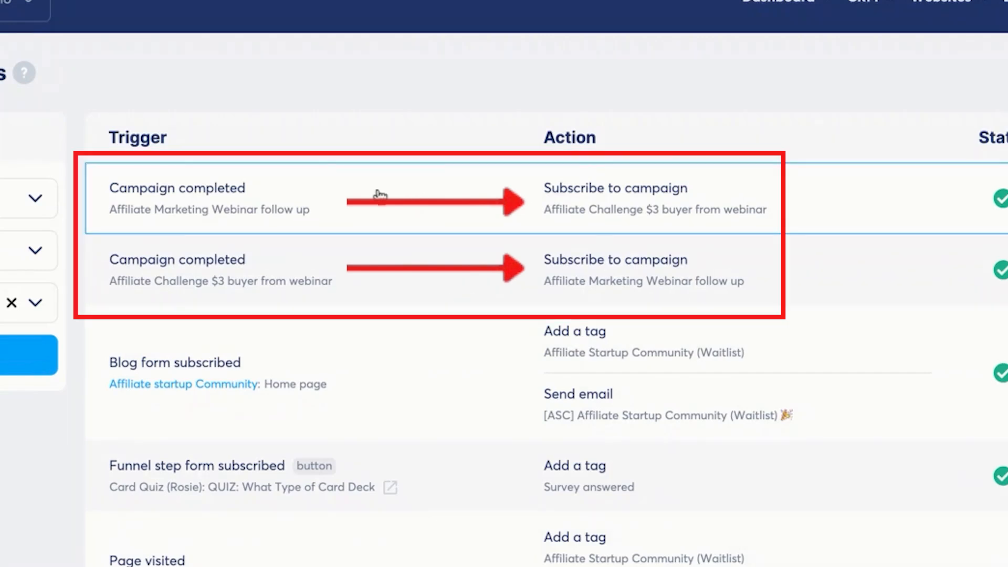
Open the New sale automation rule on the DCT Plus Monthly (copy) order form of the DCT Plus 7-Day Trial funnel for review
mouse_move(953, 7)
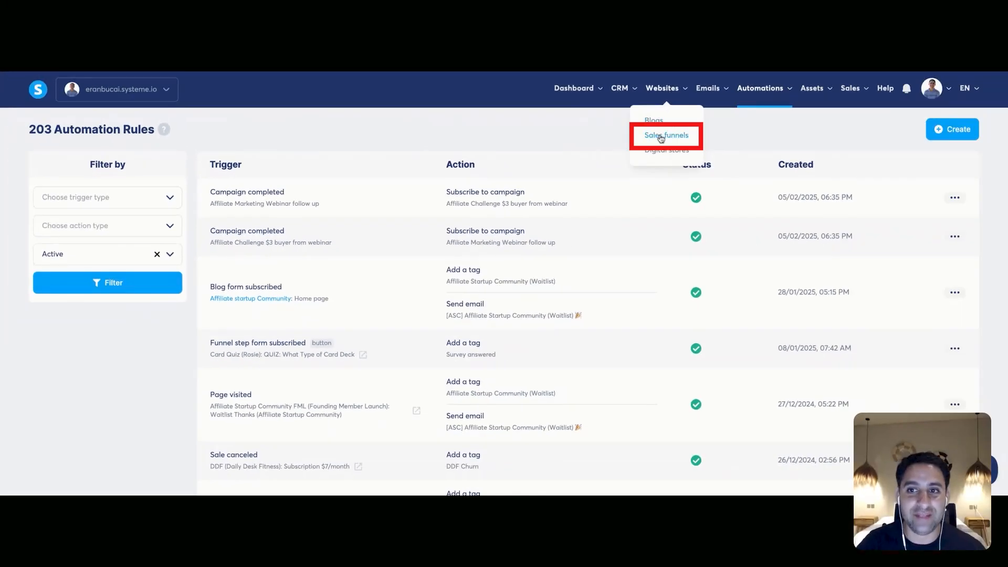
left_click(660, 138)
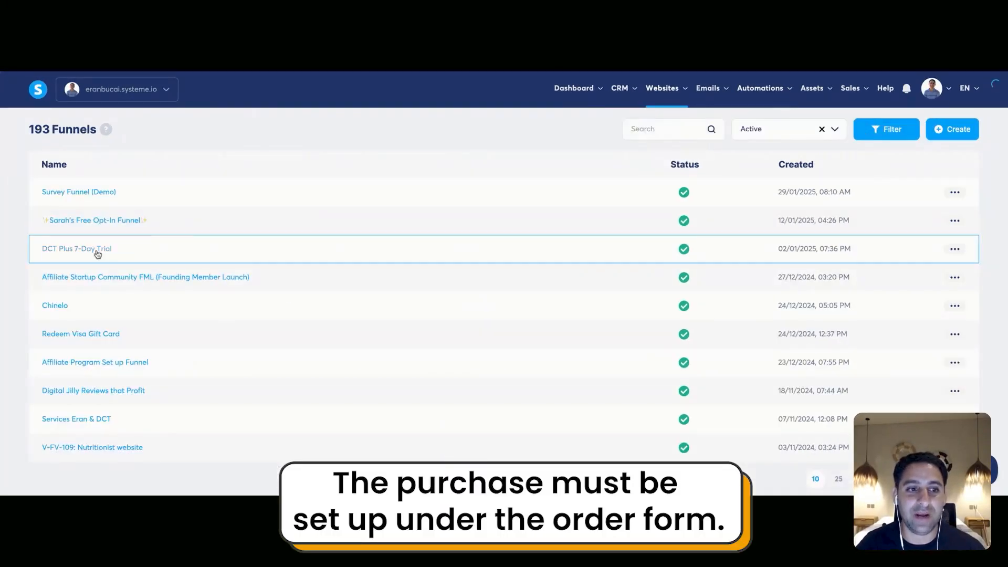
left_click(98, 254)
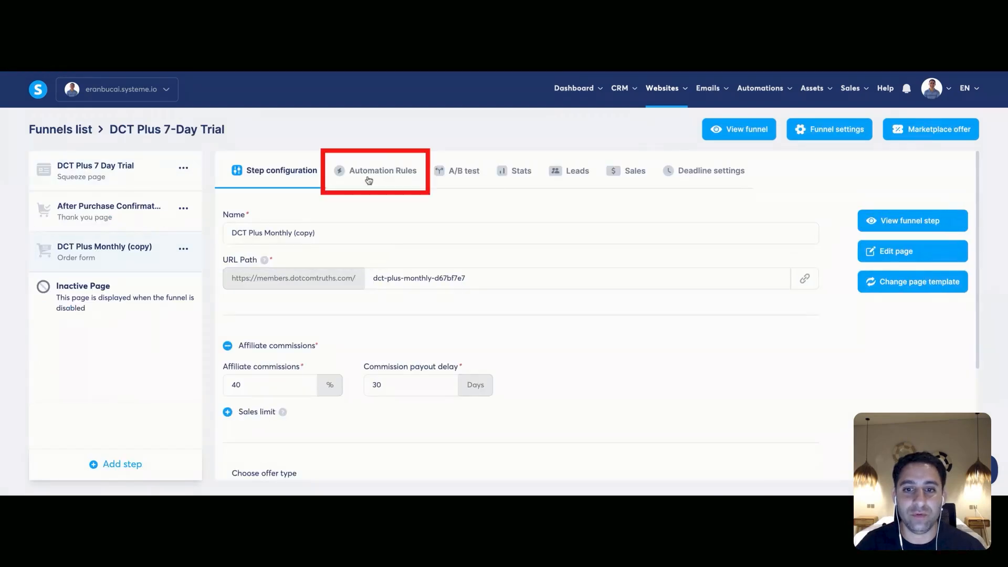
left_click(369, 180)
left_click(516, 234)
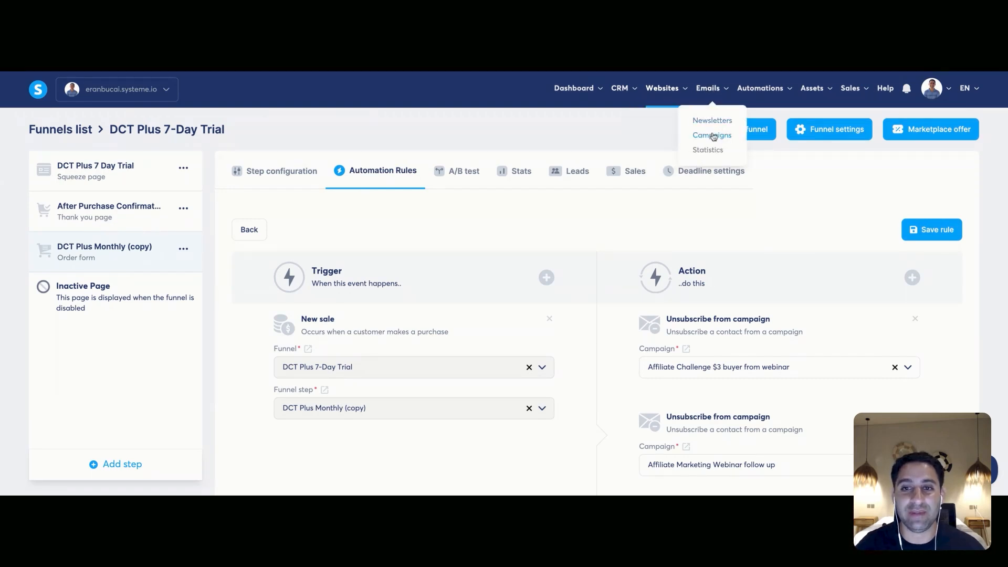
Open the email campaigns list, show 25 campaigns per page and look through it
left_click(712, 136)
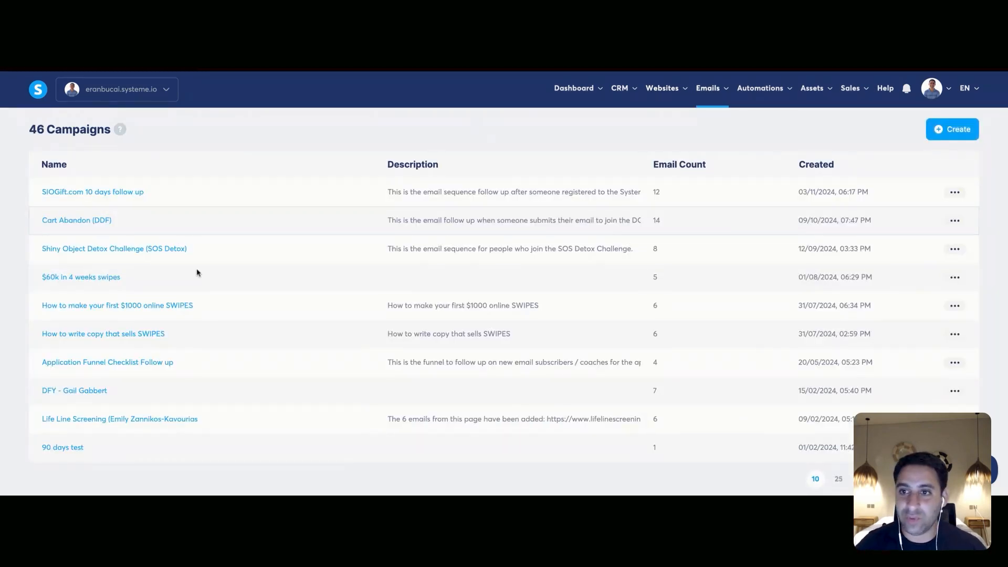
left_click(839, 479)
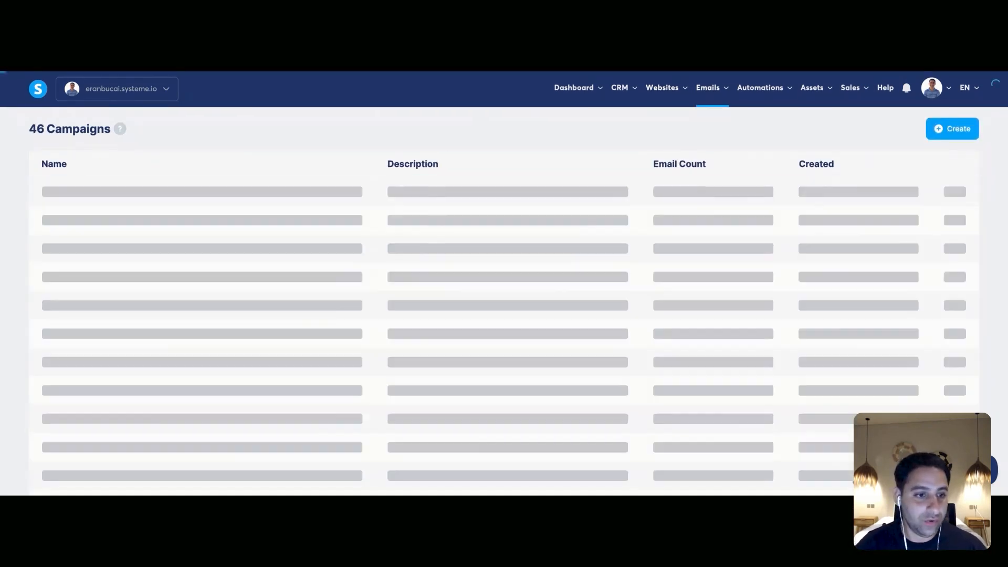
scroll(259, 211, "down", 1)
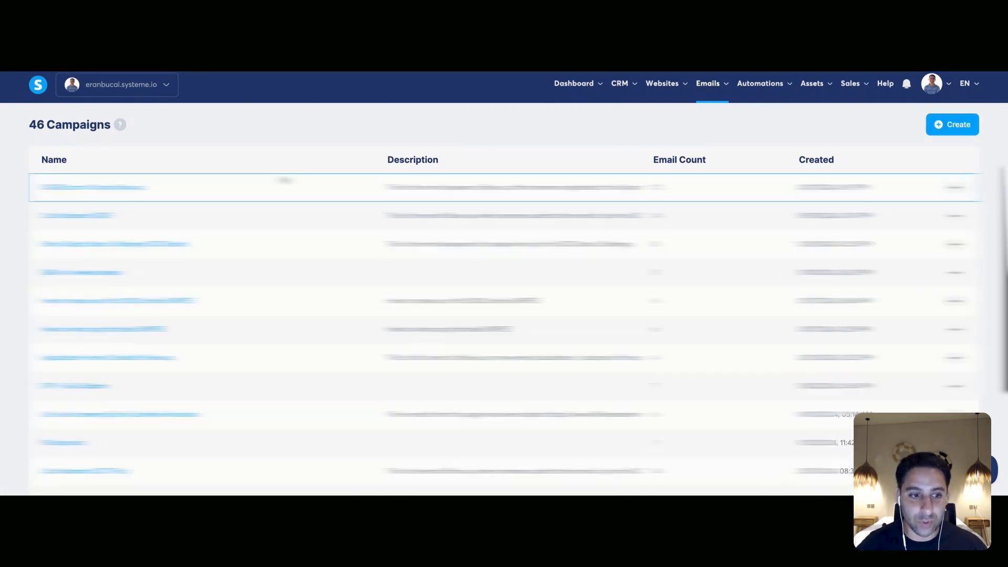